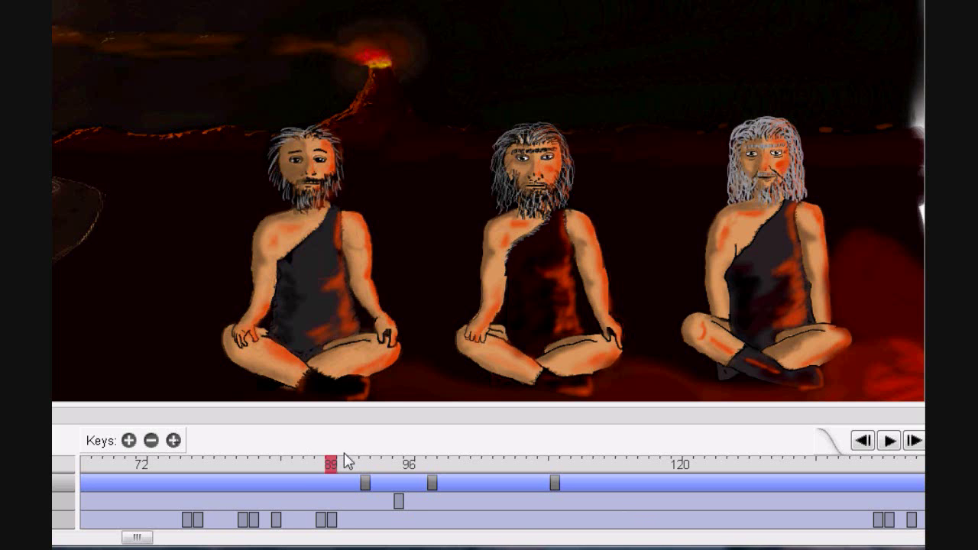
# Scrub the playhead through later frames to preview the cavemen's poses, ending at frame 334
pyautogui.moveTo(330, 463); pyautogui.dragTo(174, 465)
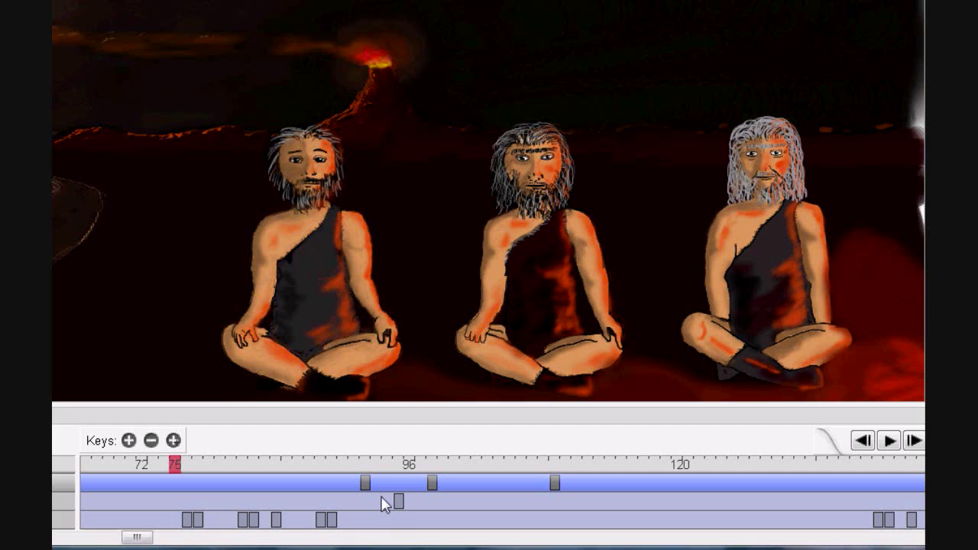
pyautogui.moveTo(182, 469); pyautogui.dragTo(277, 476)
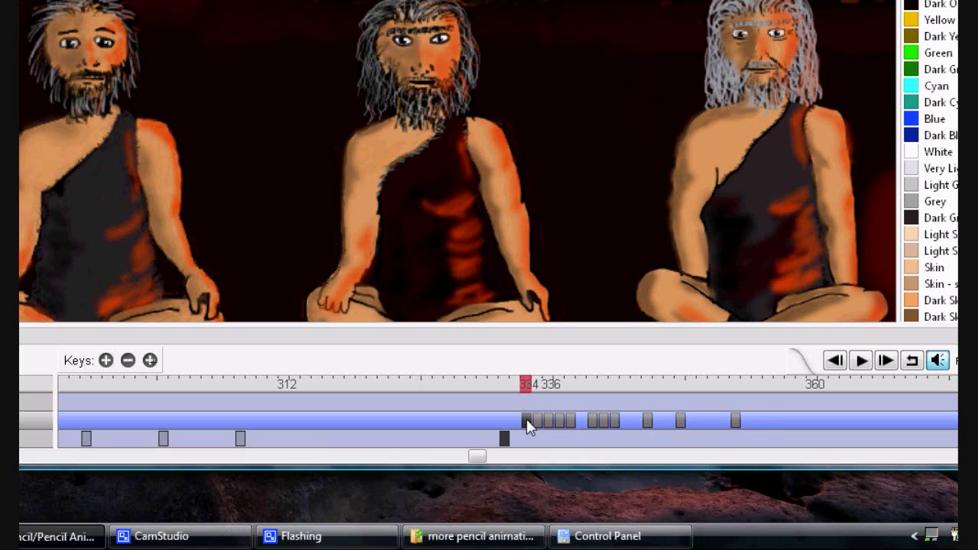
# Drag the lone mouths-and-eyes keyframe back from the timeline end to about frame 231
pyautogui.moveTo(509, 425)
pyautogui.mouseDown()
pyautogui.moveTo(449, 426)
pyautogui.moveTo(524, 427)
pyautogui.mouseUp()
pyautogui.moveTo(495, 419); pyautogui.dragTo(116, 420)
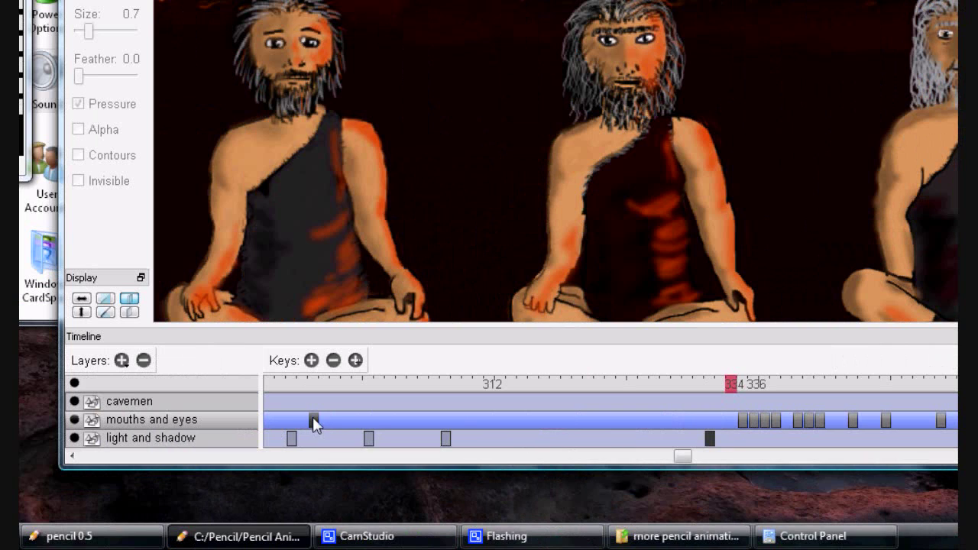
pyautogui.moveTo(684, 461); pyautogui.dragTo(573, 476)
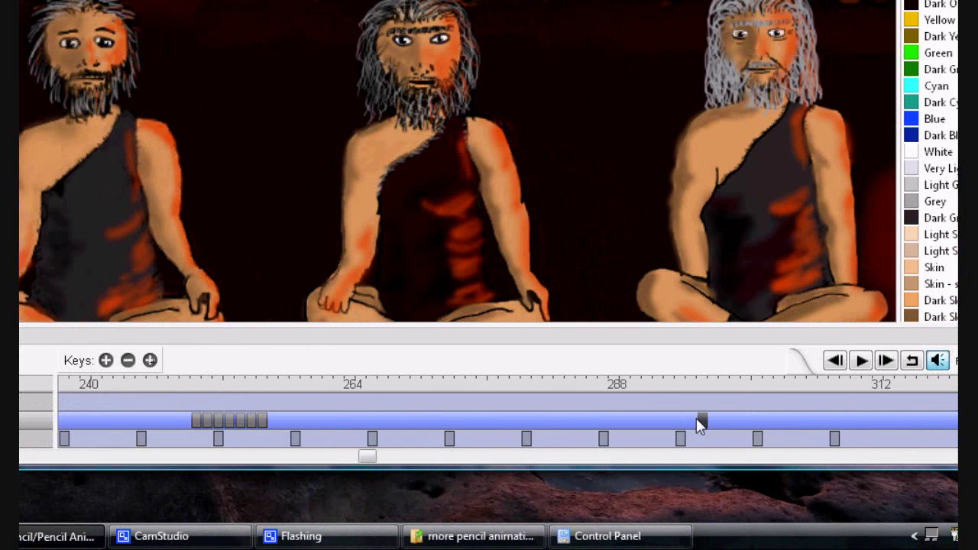
pyautogui.moveTo(697, 425); pyautogui.dragTo(257, 421)
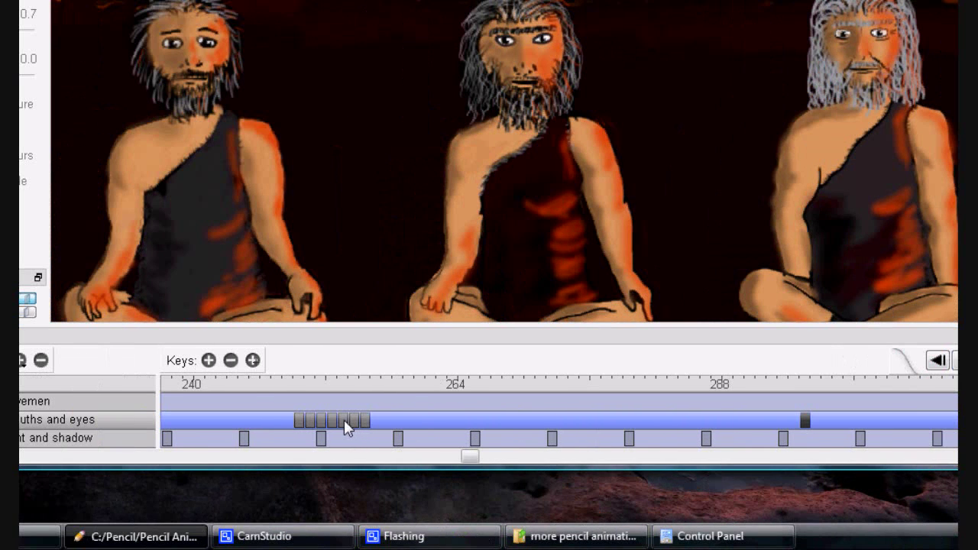
pyautogui.moveTo(293, 420); pyautogui.dragTo(325, 425)
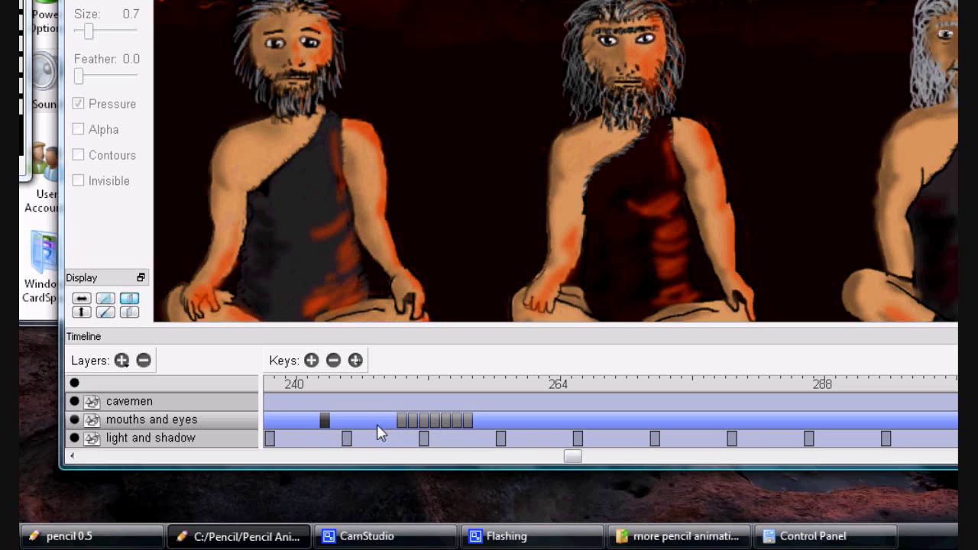
pyautogui.moveTo(569, 457); pyautogui.dragTo(459, 470)
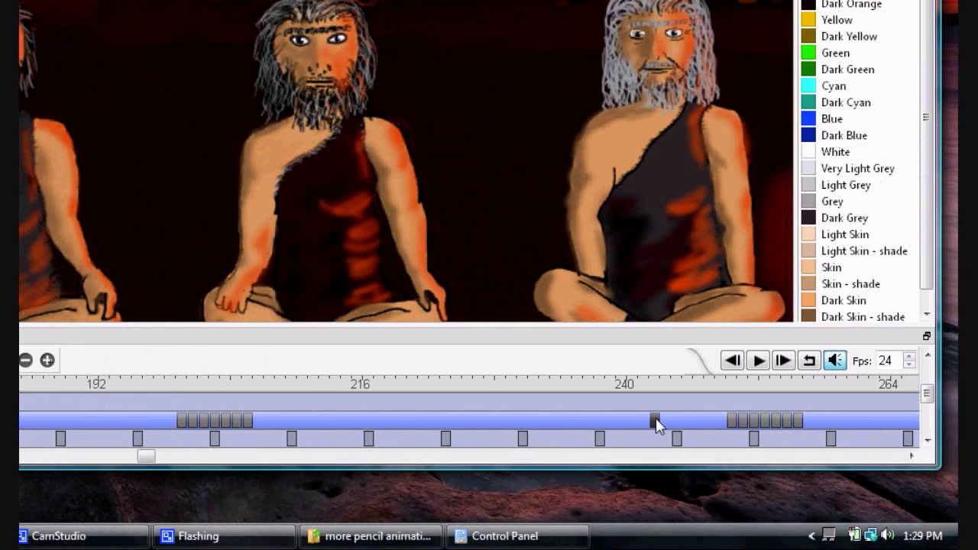
pyautogui.moveTo(756, 420); pyautogui.dragTo(607, 422)
# Pull the keyframe back past frame 187 to just before the grey key block
pyautogui.moveTo(505, 422); pyautogui.dragTo(33, 428)
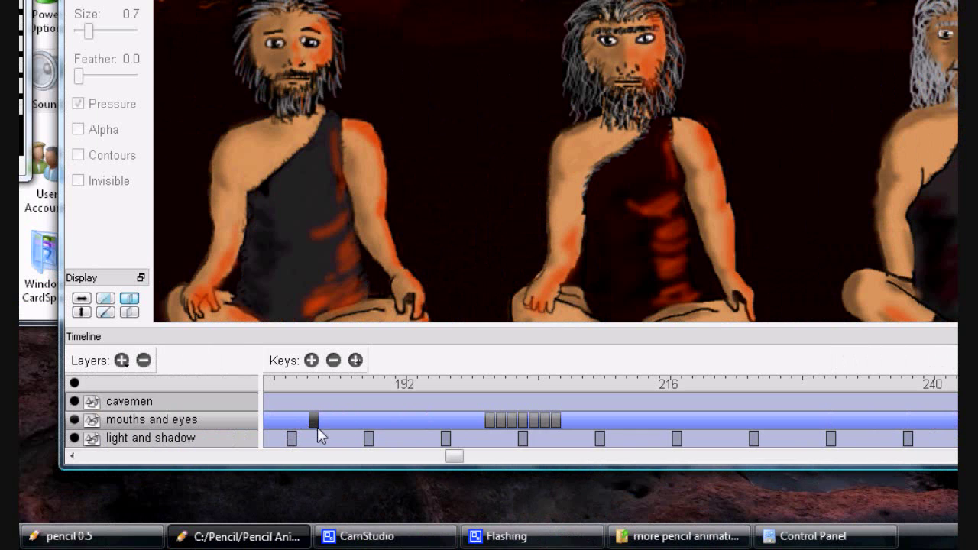
pyautogui.moveTo(454, 457); pyautogui.dragTo(285, 461)
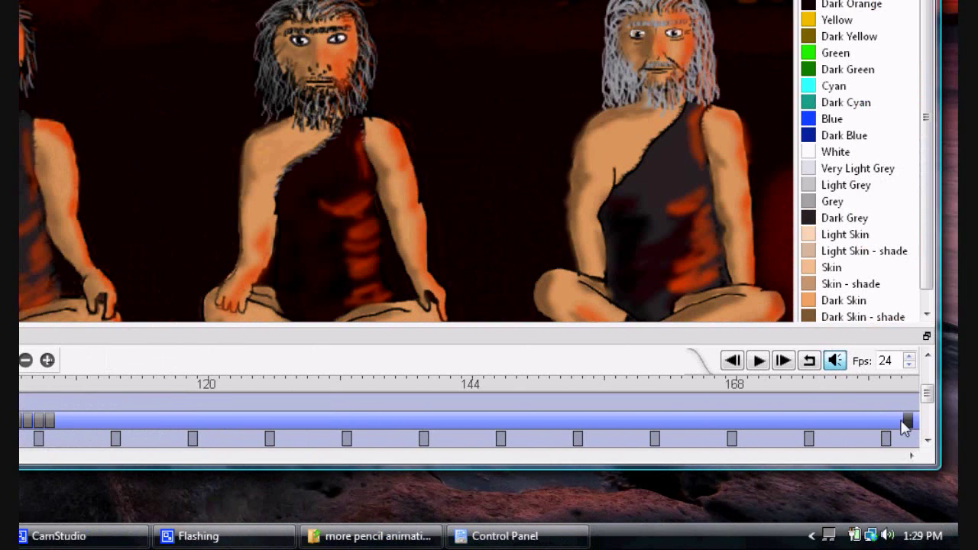
pyautogui.moveTo(901, 419); pyautogui.dragTo(119, 427)
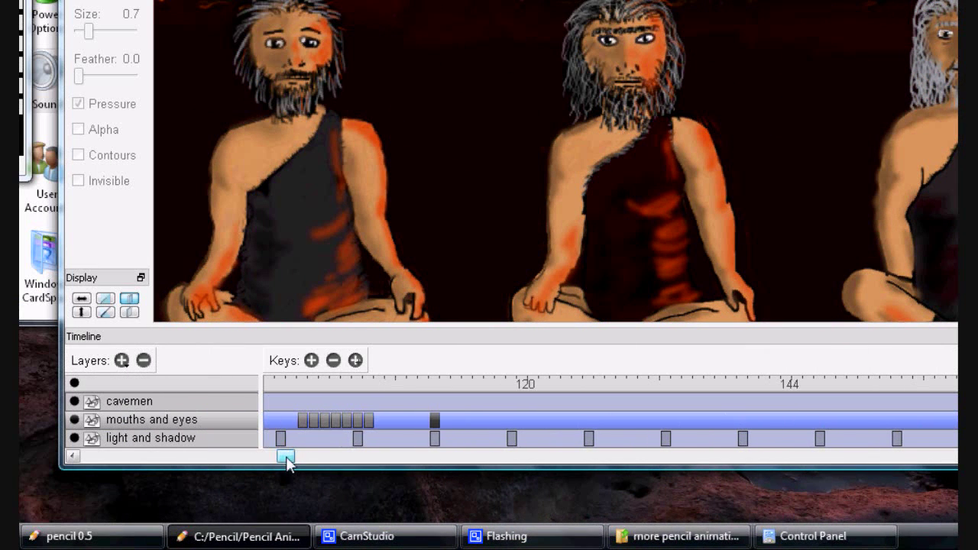
pyautogui.moveTo(286, 458); pyautogui.dragTo(215, 462)
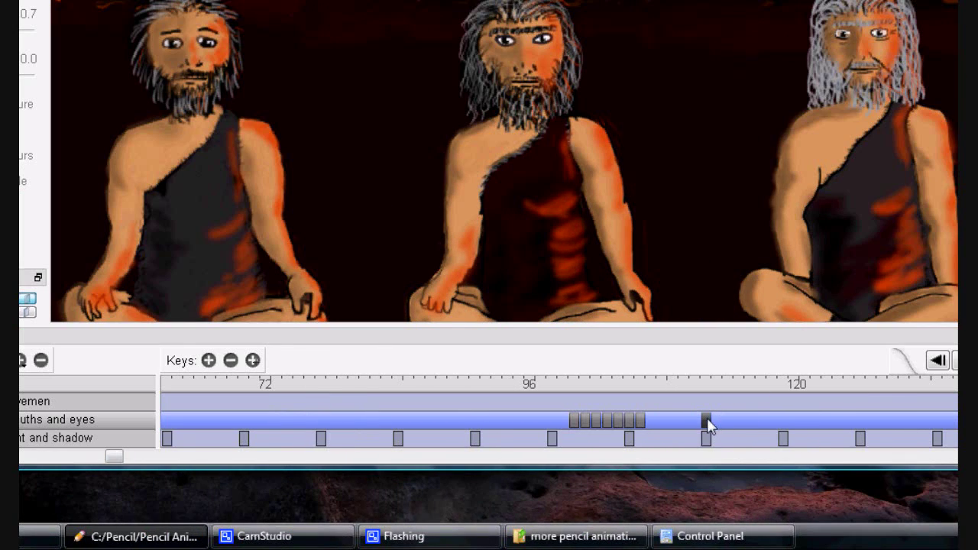
pyautogui.moveTo(706, 420); pyautogui.dragTo(525, 419)
# Place the keyframe at about frame 25, then scroll the timeline back to frame 334
pyautogui.moveTo(428, 430); pyautogui.dragTo(160, 458)
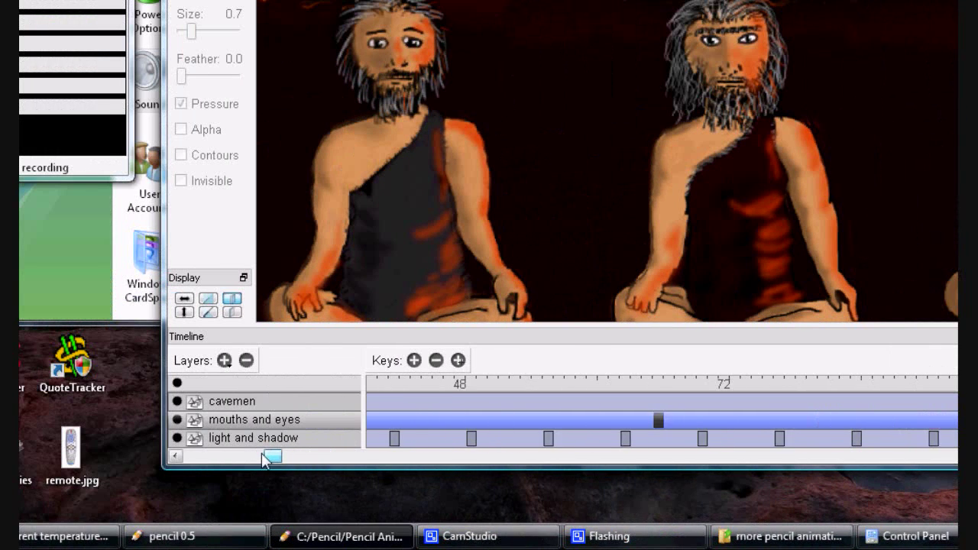
pyautogui.moveTo(263, 459); pyautogui.dragTo(206, 459)
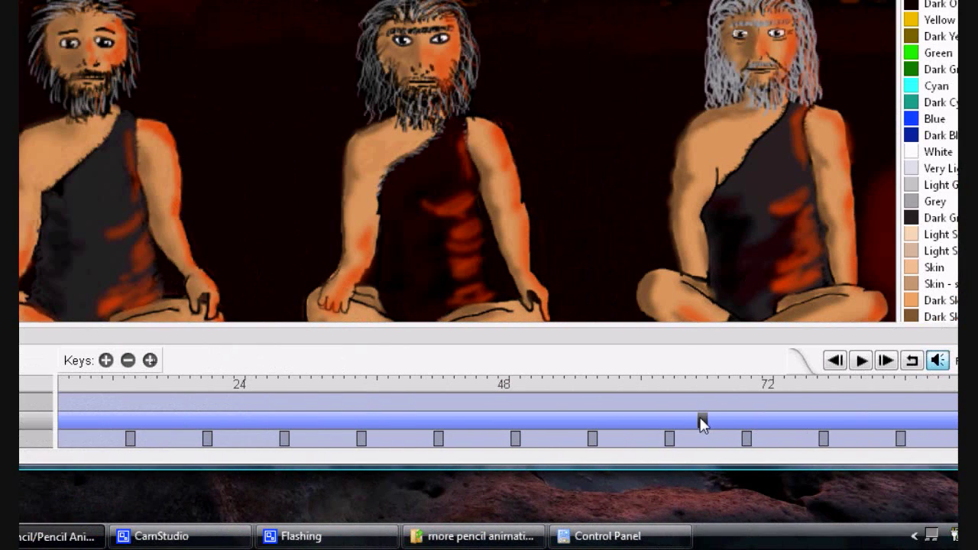
pyautogui.moveTo(690, 420)
pyautogui.mouseDown()
pyautogui.moveTo(230, 425)
pyautogui.moveTo(240, 421)
pyautogui.mouseUp()
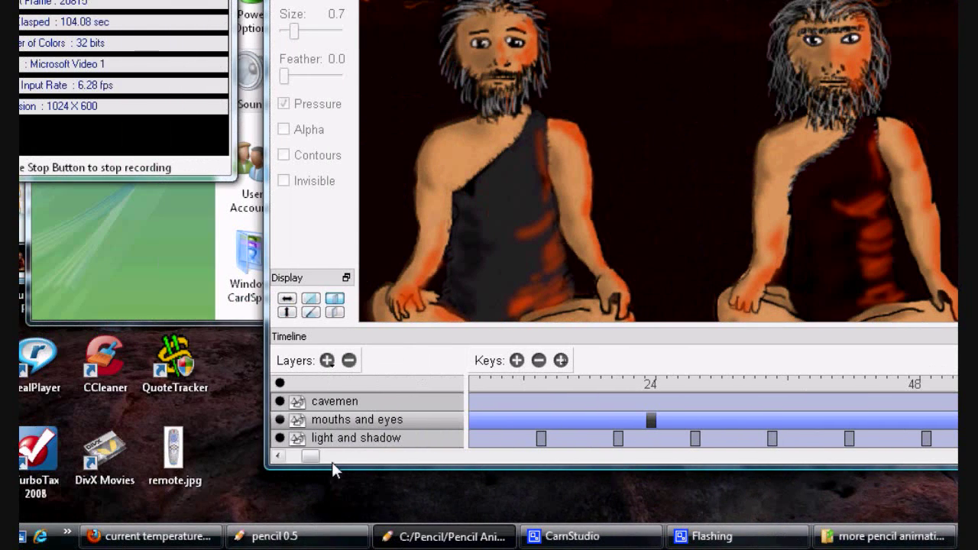
pyautogui.moveTo(311, 458); pyautogui.dragTo(847, 489)
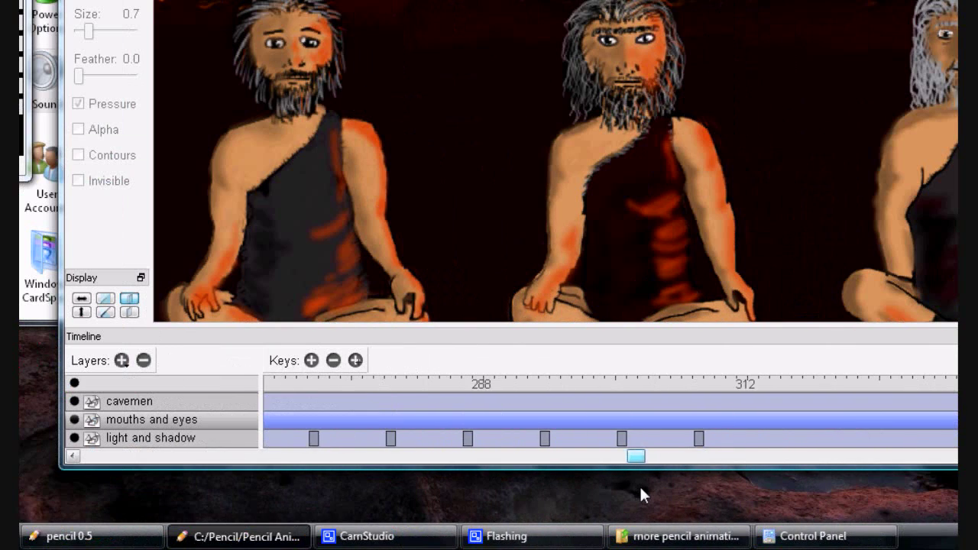
pyautogui.moveTo(639, 484); pyautogui.dragTo(701, 497)
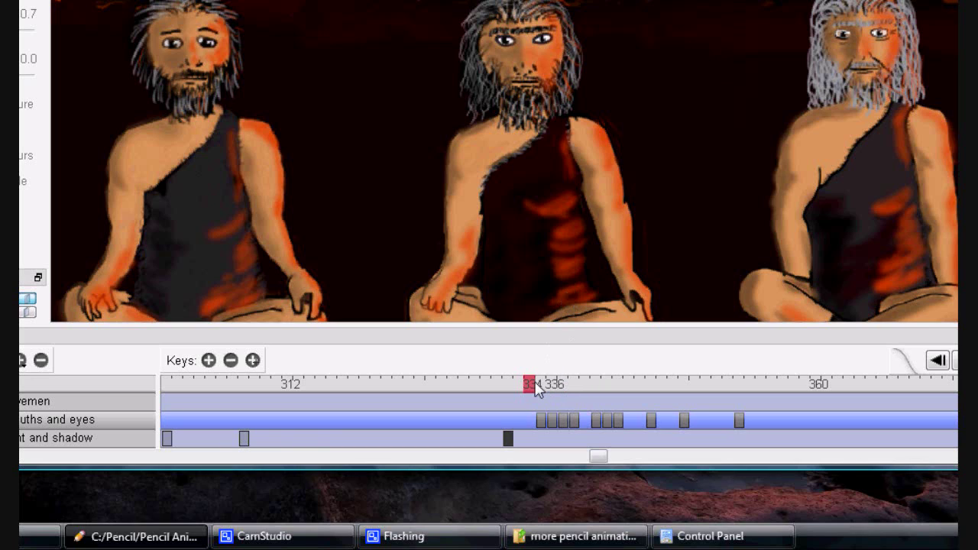
# Select all mouths-and-eyes keys from frame 334 onward and drag the group earlier
pyautogui.moveTo(532, 388)
pyautogui.mouseDown()
pyautogui.moveTo(610, 381)
pyautogui.moveTo(712, 392)
pyautogui.moveTo(531, 396)
pyautogui.mouseUp()
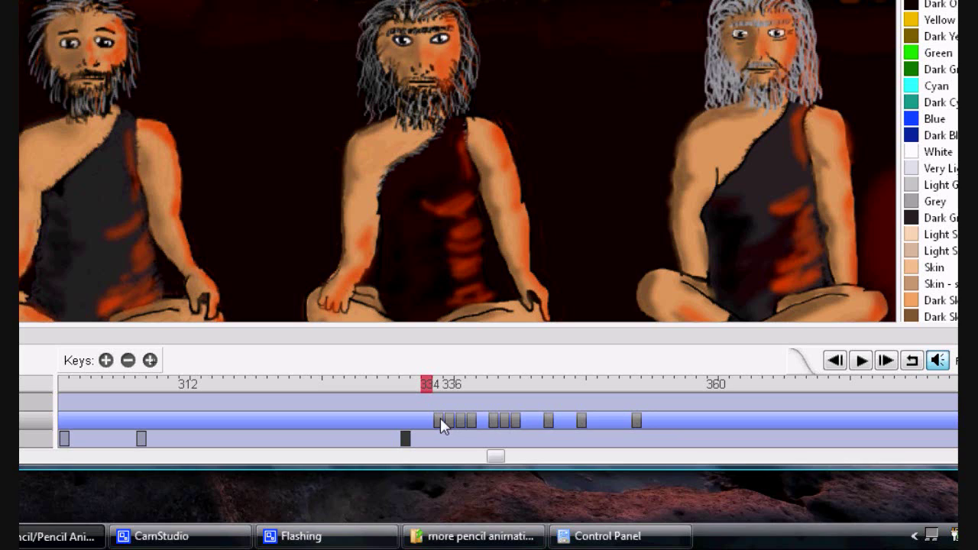
pyautogui.doubleClick(439, 420)
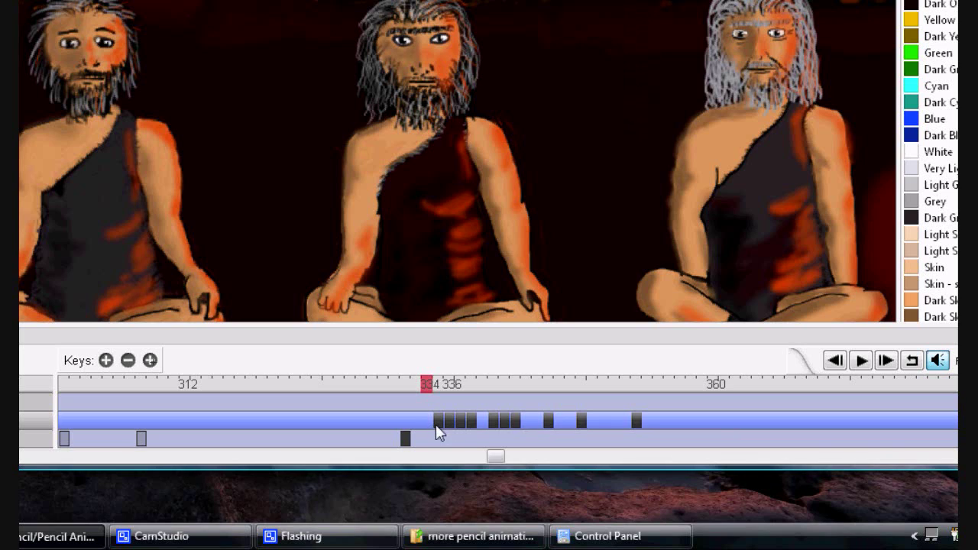
pyautogui.moveTo(436, 418); pyautogui.dragTo(208, 430)
# Slide the mouths-and-eyes key group back to around frame 226
pyautogui.moveTo(313, 430); pyautogui.dragTo(231, 429)
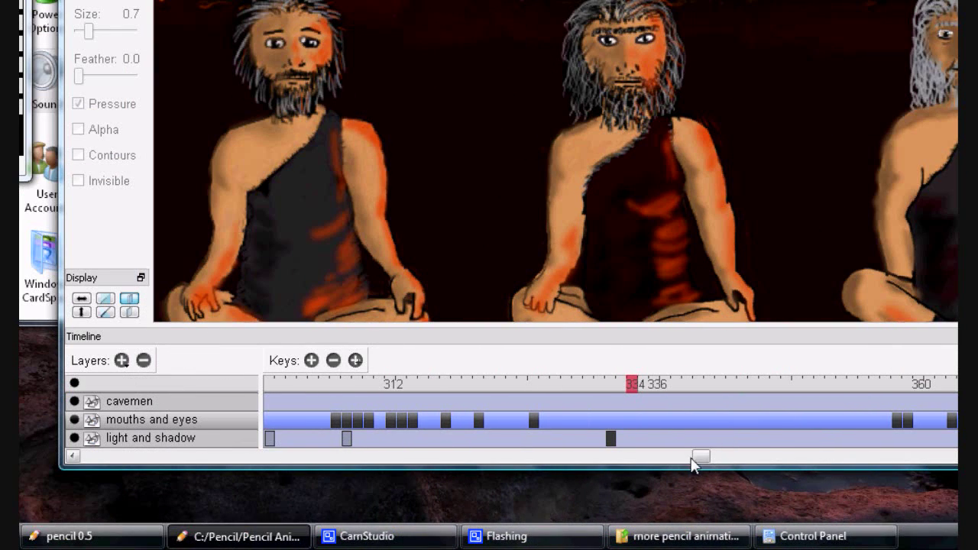
pyautogui.moveTo(692, 459); pyautogui.dragTo(588, 478)
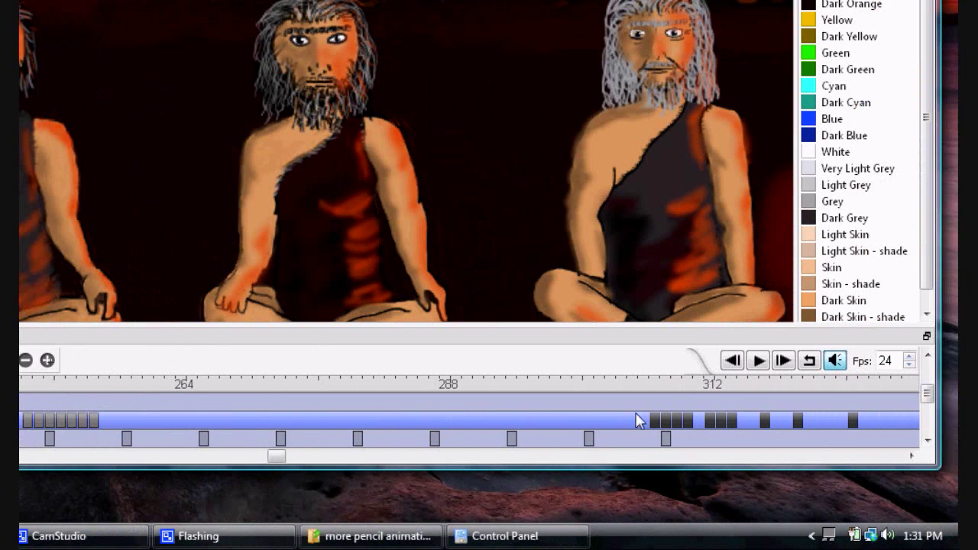
pyautogui.moveTo(646, 416); pyautogui.dragTo(231, 421)
pyautogui.moveTo(333, 422); pyautogui.dragTo(245, 421)
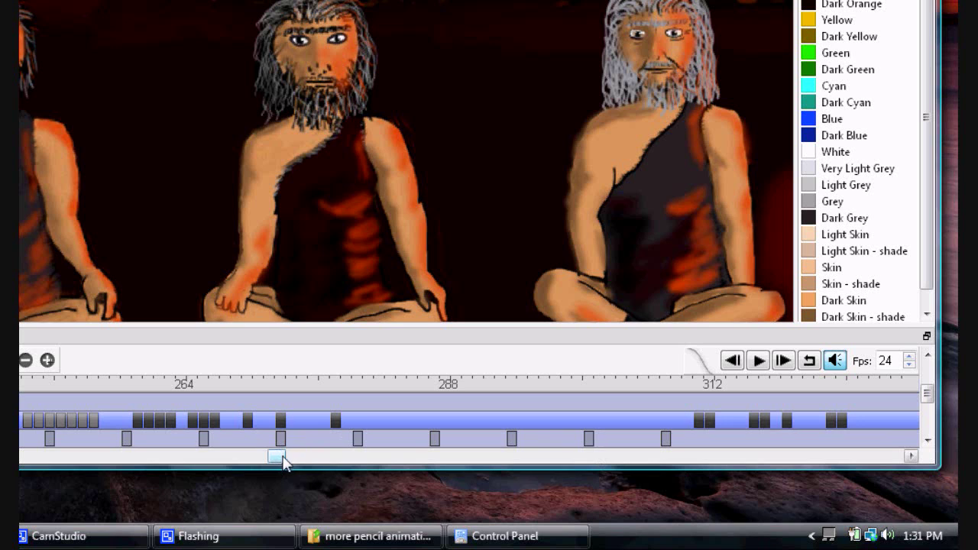
pyautogui.moveTo(284, 458); pyautogui.dragTo(241, 459)
pyautogui.moveTo(343, 459); pyautogui.dragTo(296, 471)
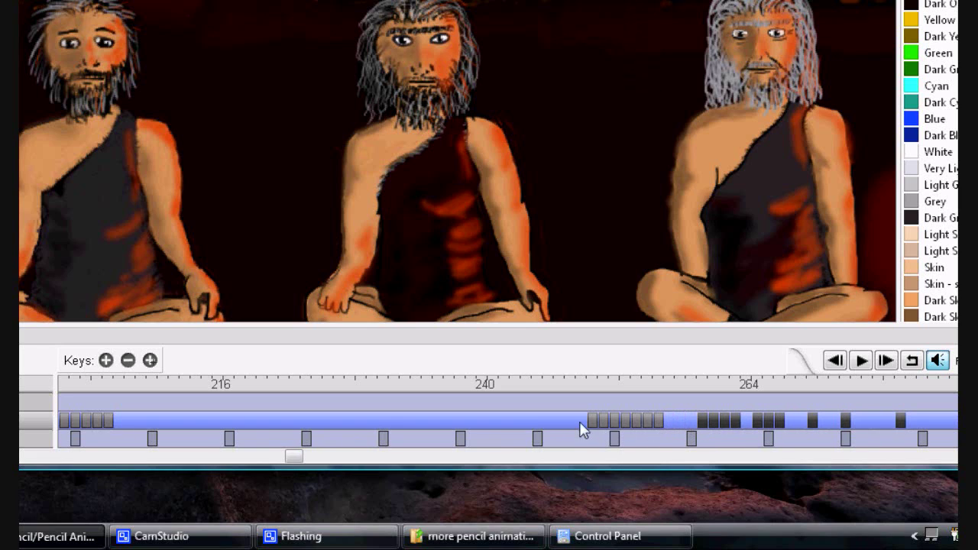
pyautogui.moveTo(426, 430); pyautogui.dragTo(325, 431)
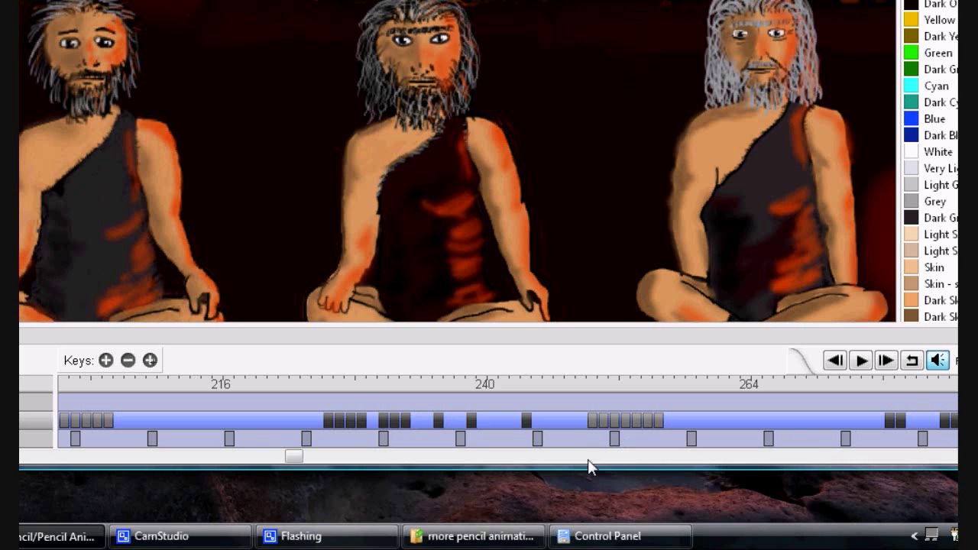
# Keep sliding the key block earlier until it starts around frame 165
pyautogui.moveTo(298, 459); pyautogui.dragTo(203, 459)
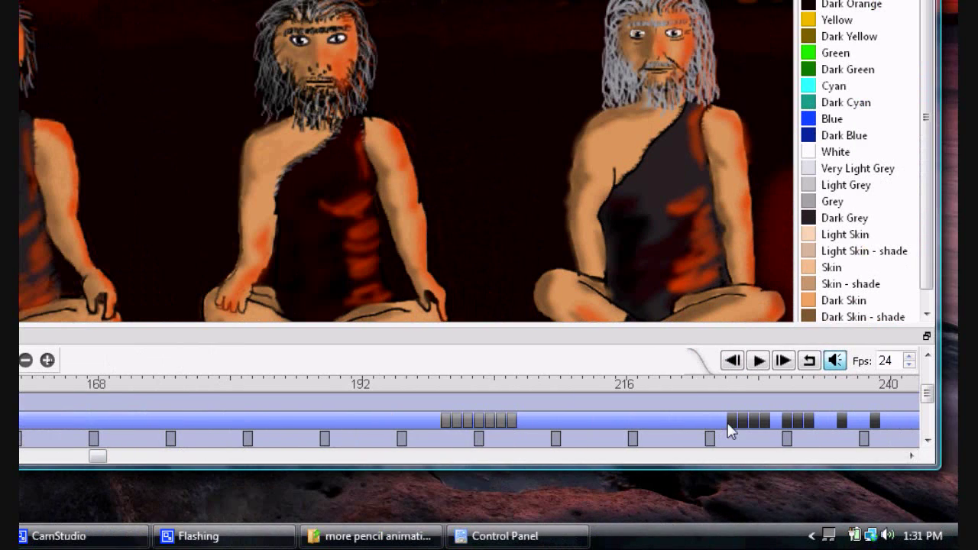
pyautogui.moveTo(733, 424); pyautogui.dragTo(168, 427)
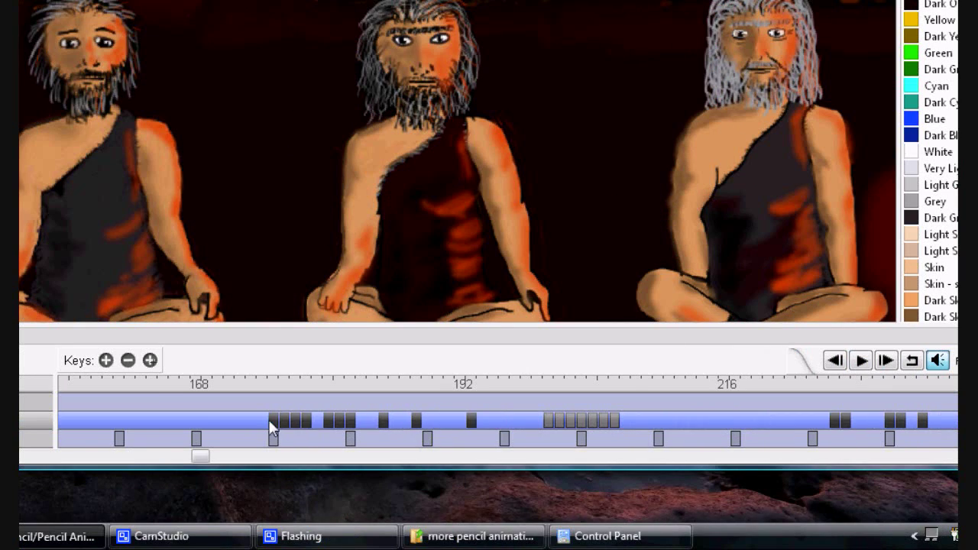
pyautogui.moveTo(272, 426); pyautogui.dragTo(193, 442)
pyautogui.moveTo(307, 461); pyautogui.dragTo(206, 473)
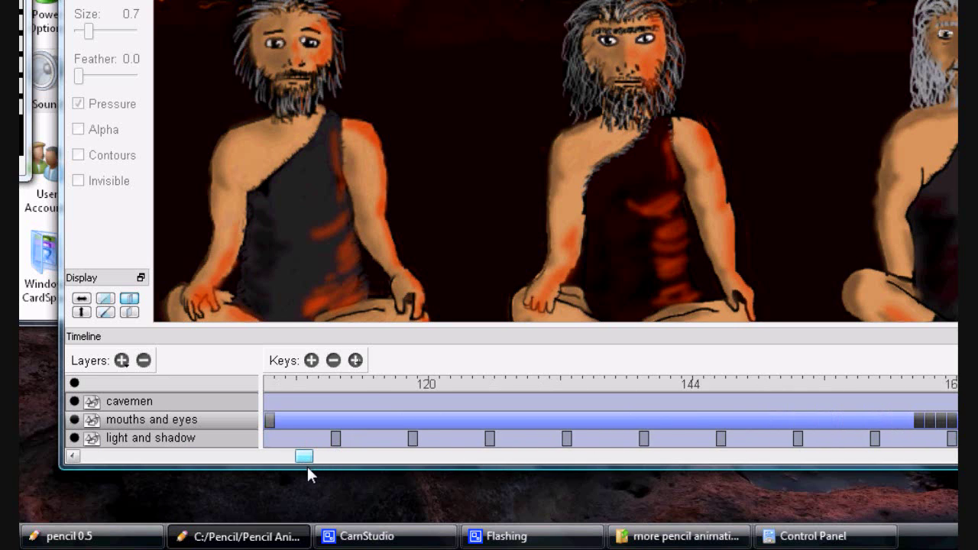
pyautogui.moveTo(305, 465); pyautogui.dragTo(276, 468)
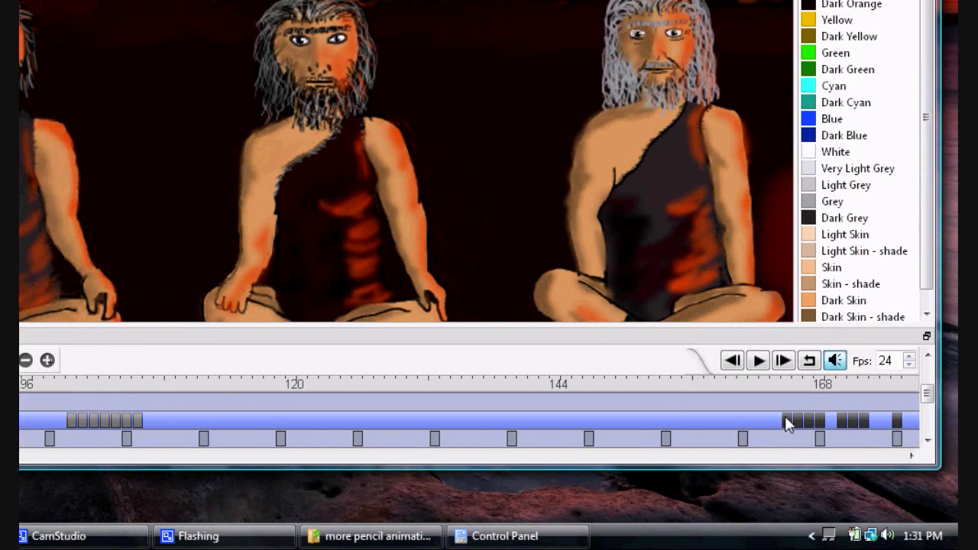
pyautogui.moveTo(785, 417); pyautogui.dragTo(578, 417)
# Move the key group from around frames 110–128 to sit directly after the frame-24 key
pyautogui.moveTo(442, 423); pyautogui.dragTo(180, 422)
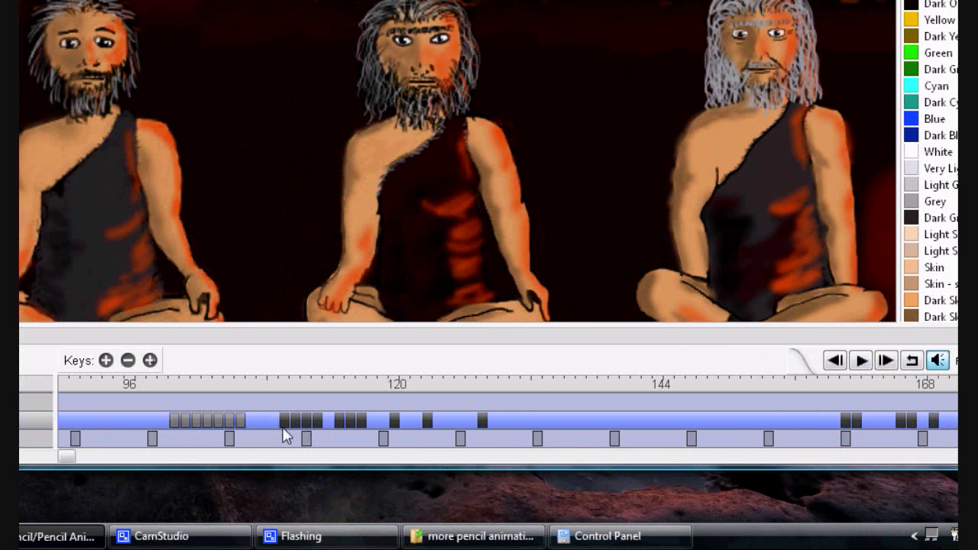
pyautogui.moveTo(283, 428)
pyautogui.mouseDown()
pyautogui.moveTo(259, 425)
pyautogui.moveTo(299, 428)
pyautogui.mouseUp()
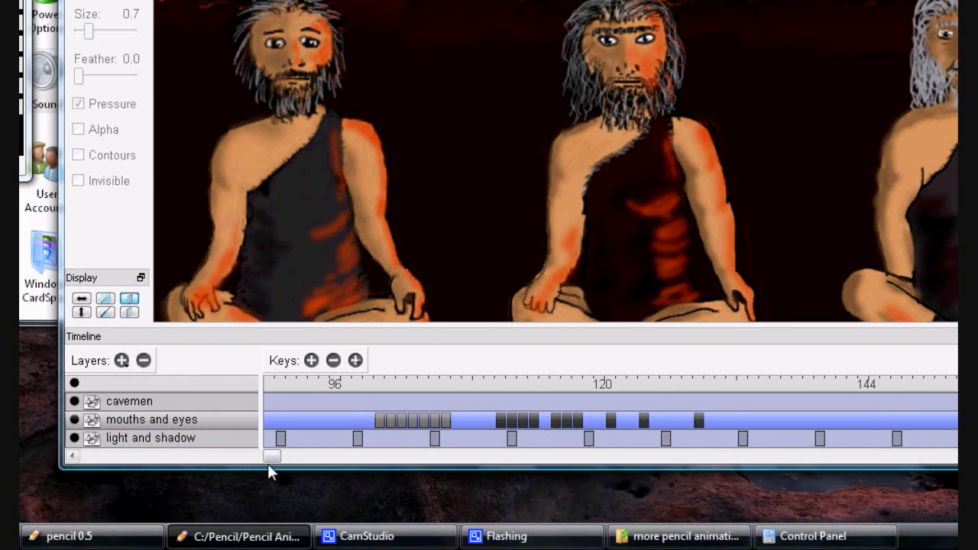
pyautogui.moveTo(169, 459); pyautogui.dragTo(110, 463)
pyautogui.moveTo(316, 463); pyautogui.dragTo(271, 463)
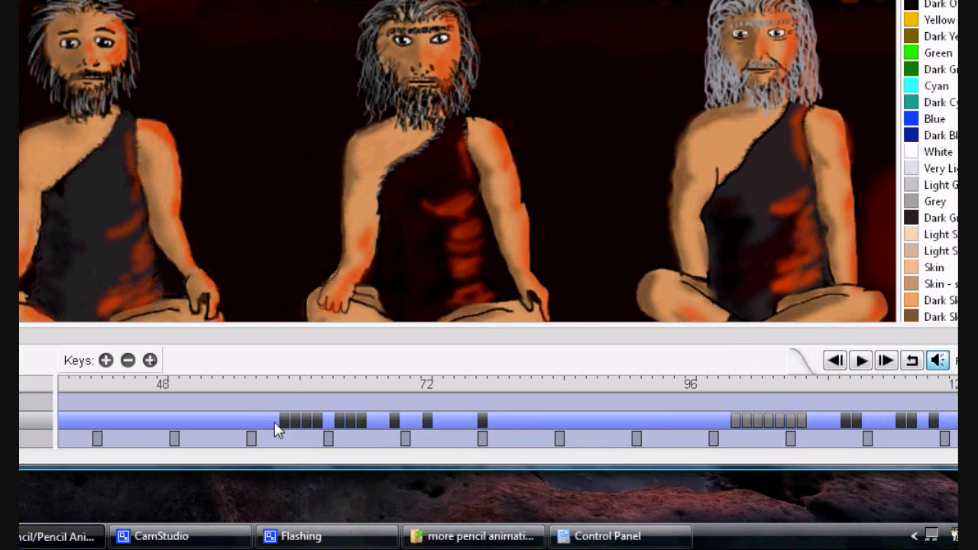
pyautogui.moveTo(277, 430); pyautogui.dragTo(247, 430)
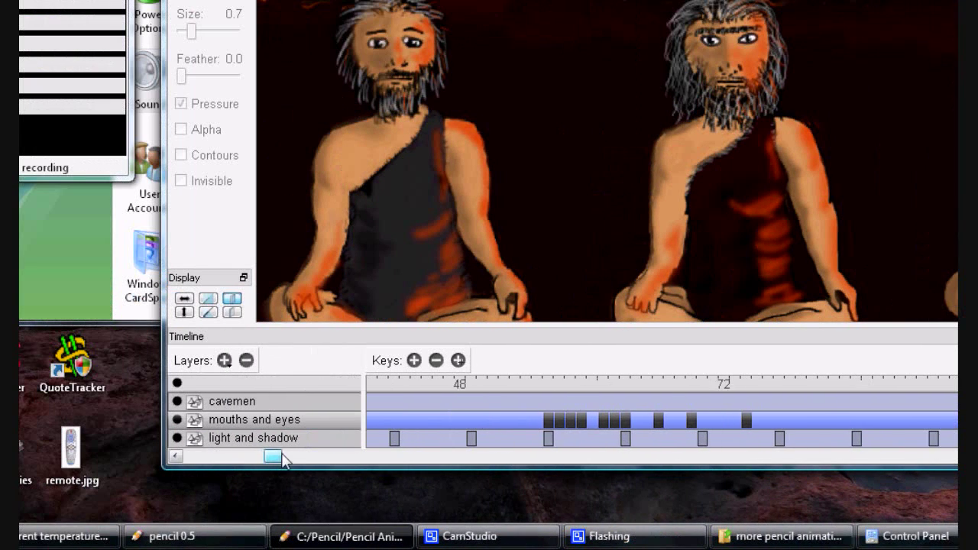
pyautogui.moveTo(283, 459); pyautogui.dragTo(210, 461)
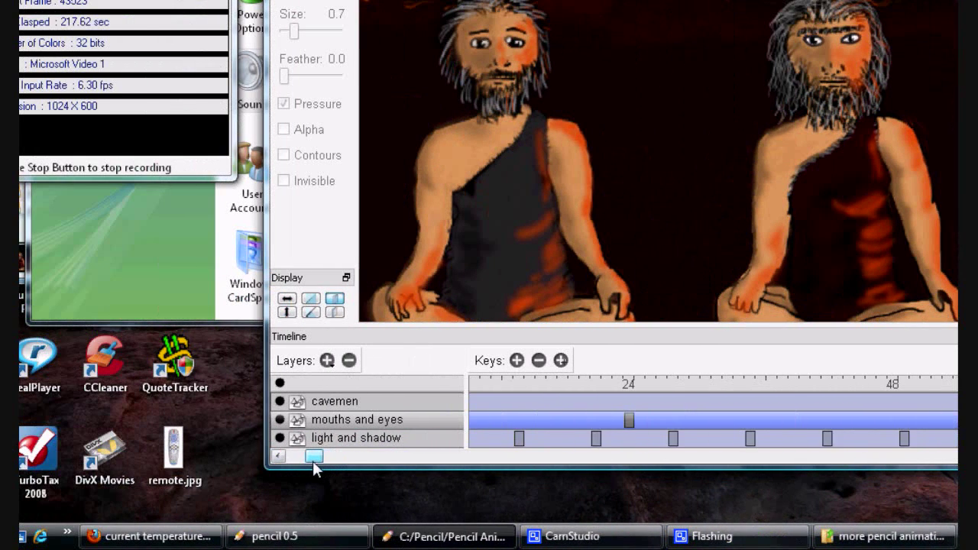
pyautogui.moveTo(312, 460); pyautogui.dragTo(312, 461)
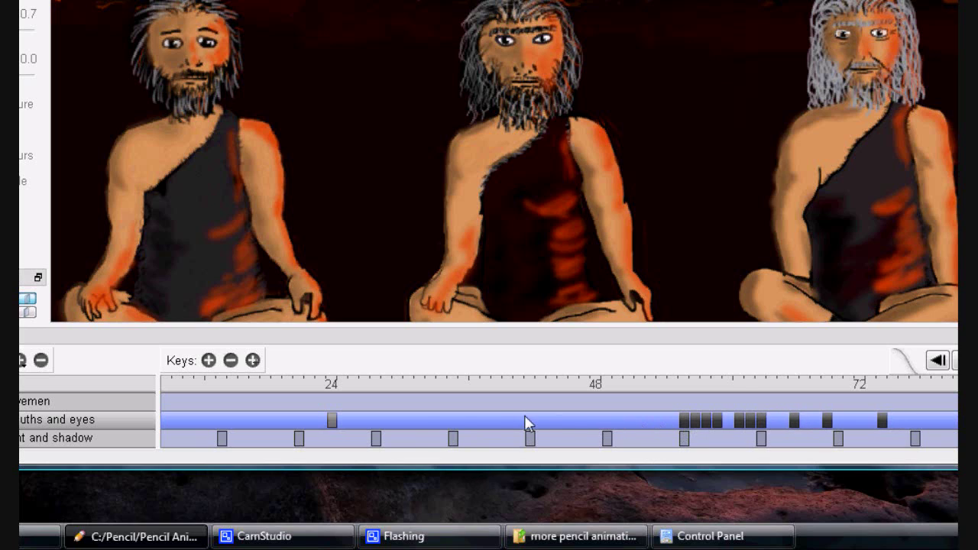
pyautogui.moveTo(427, 419); pyautogui.dragTo(341, 422)
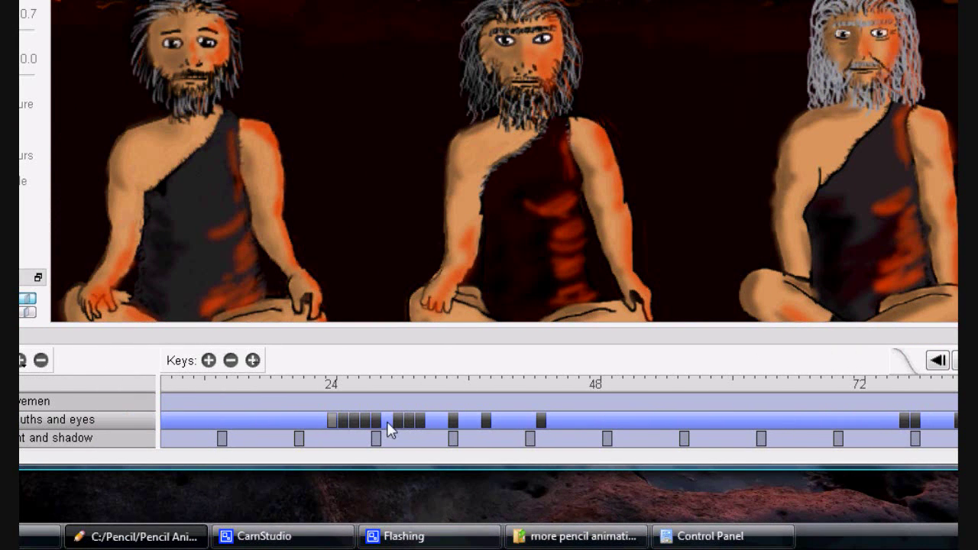
# Select the last three mouths-and-eyes keys and nudge them one frame later to 36, 39, 44
pyautogui.click(332, 421)
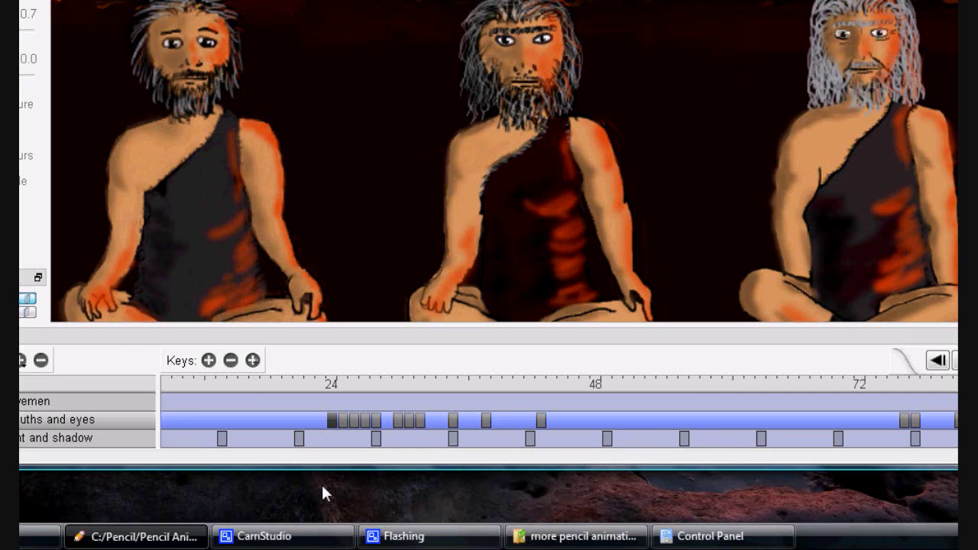
pyautogui.click(299, 438)
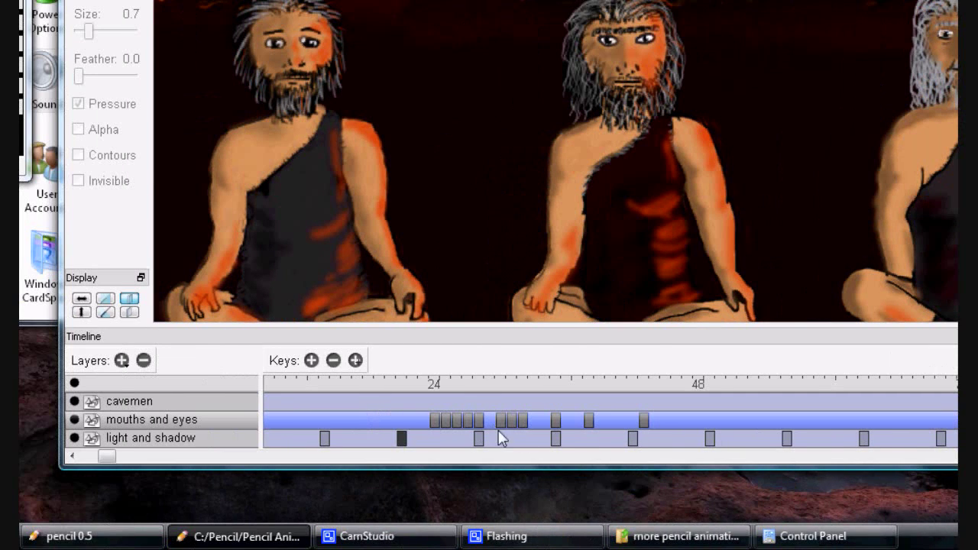
pyautogui.click(555, 419)
pyautogui.click(588, 420)
pyautogui.click(644, 421)
pyautogui.moveTo(562, 419)
pyautogui.mouseDown()
pyautogui.moveTo(604, 419)
pyautogui.moveTo(564, 418)
pyautogui.mouseUp()
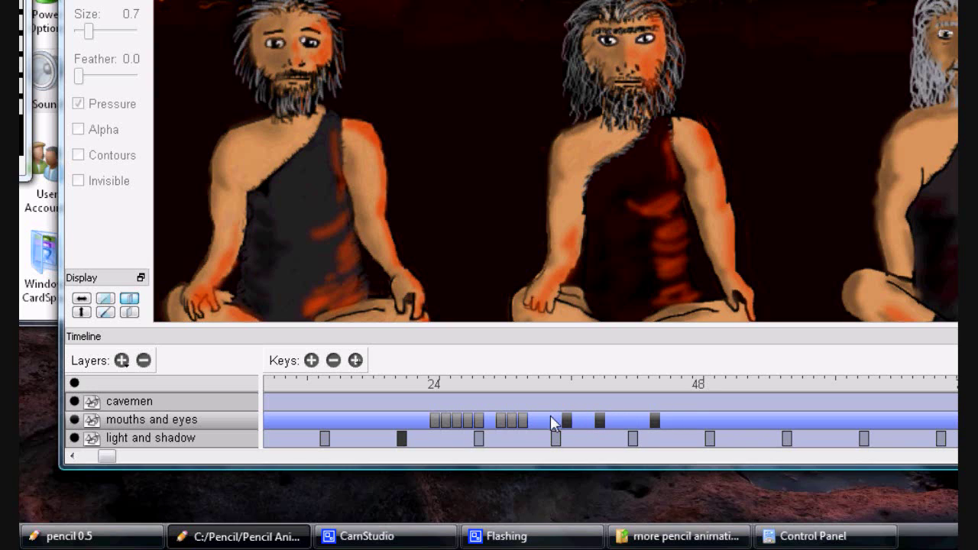